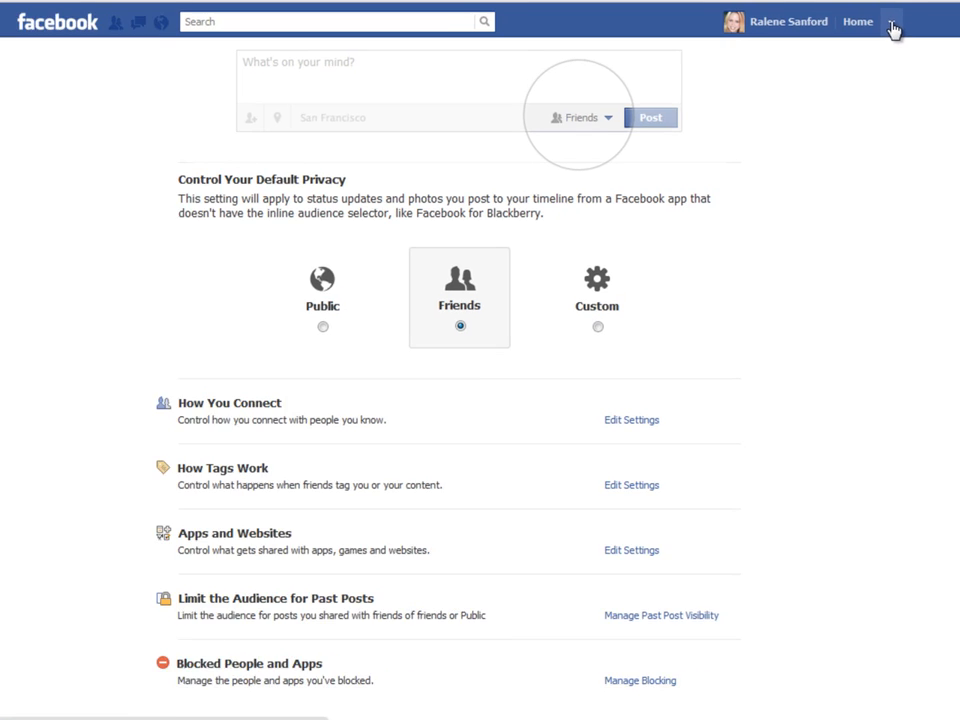
# Review the default privacy section of the Privacy Settings page
pyautogui.click(893, 24)
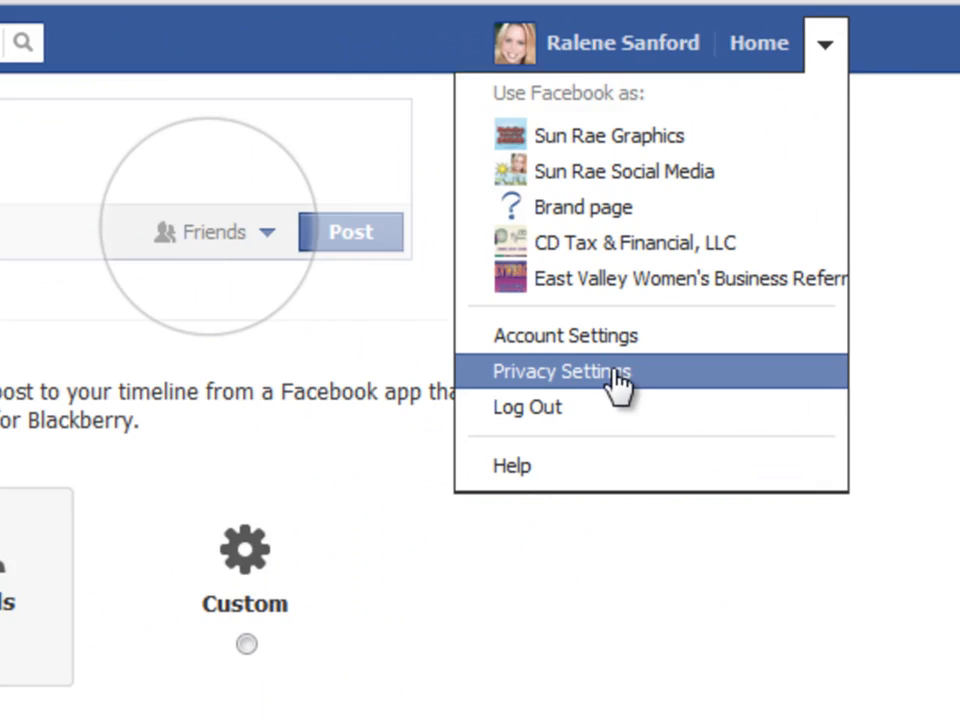
pyautogui.click(385, 613)
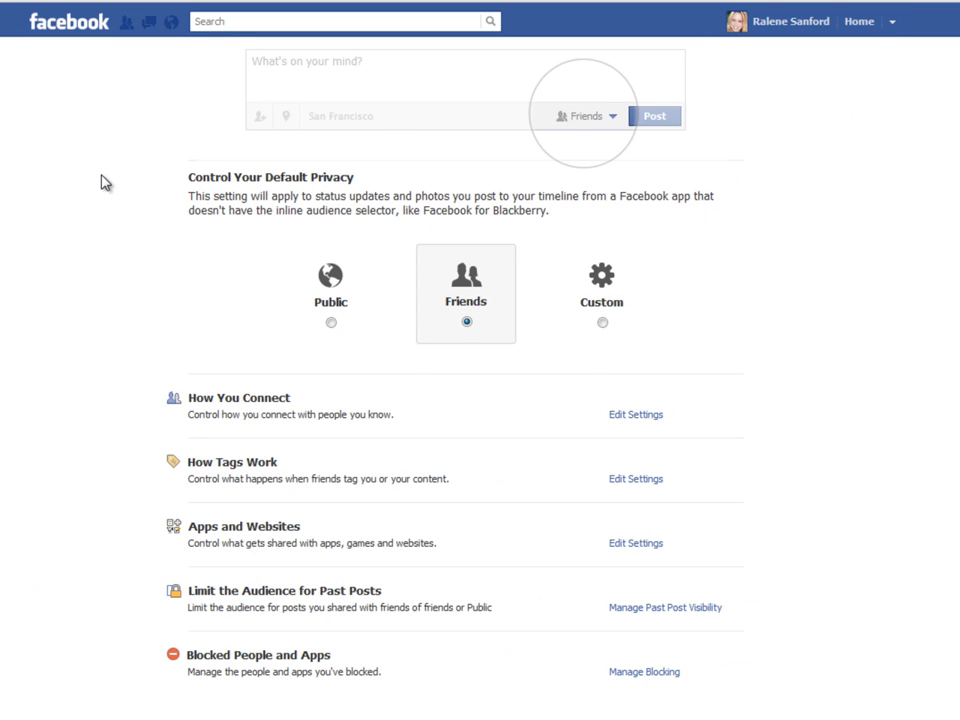
pyautogui.scroll(2, 104, 182)
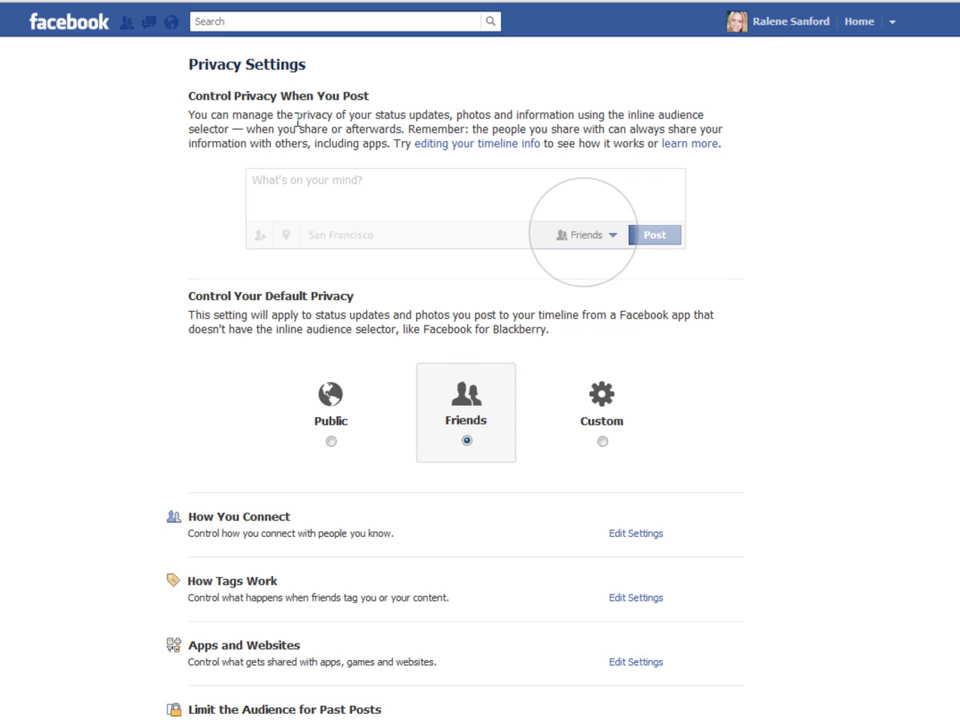
pyautogui.moveTo(232, 296); pyautogui.dragTo(292, 314)
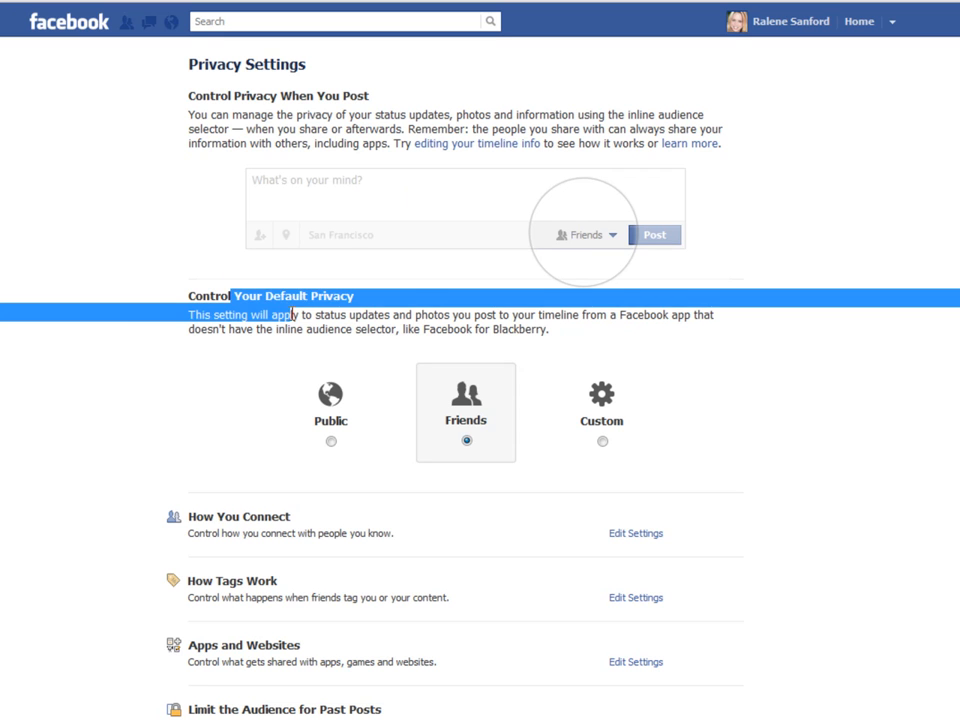
pyautogui.click(286, 292)
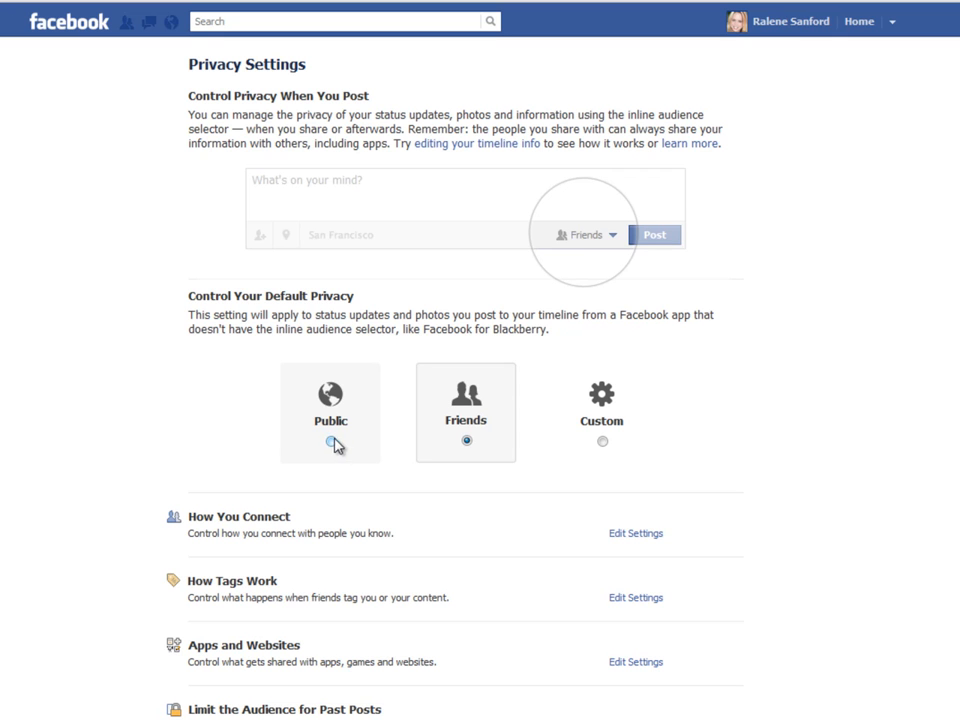
# Try a custom default privacy visible only to specific people or lists, looking up lists with "fa"
pyautogui.click(602, 443)
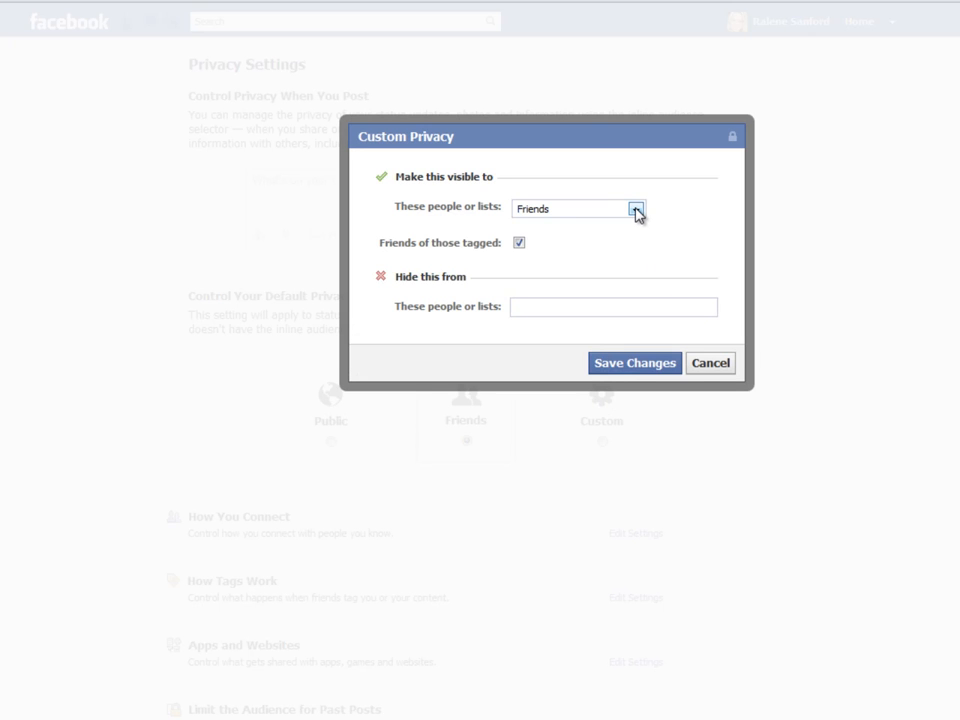
pyautogui.click(635, 210)
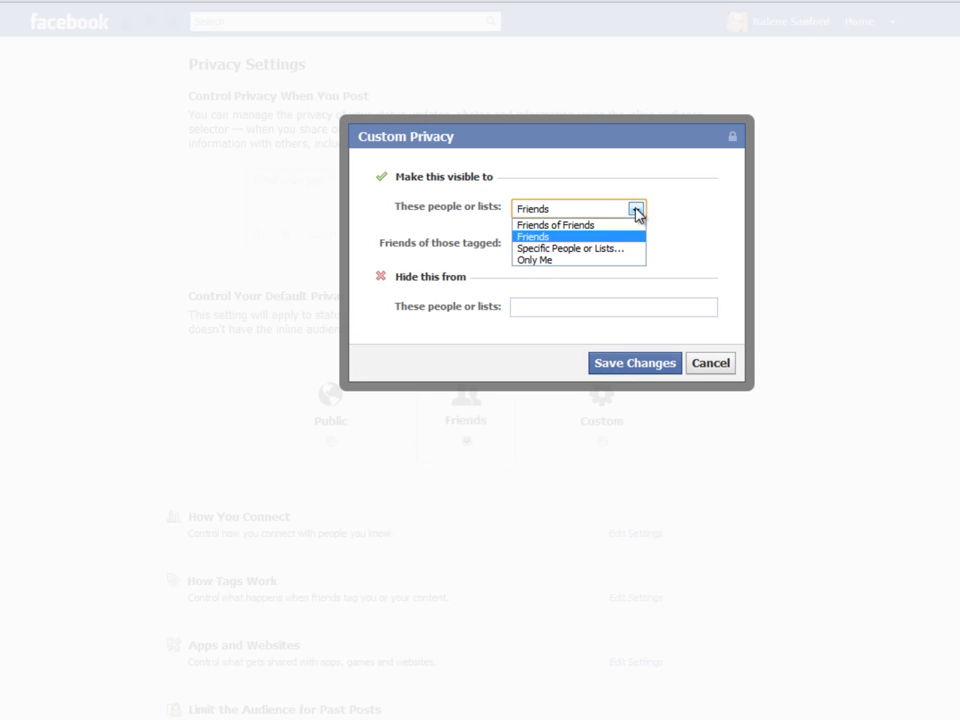
pyautogui.click(553, 250)
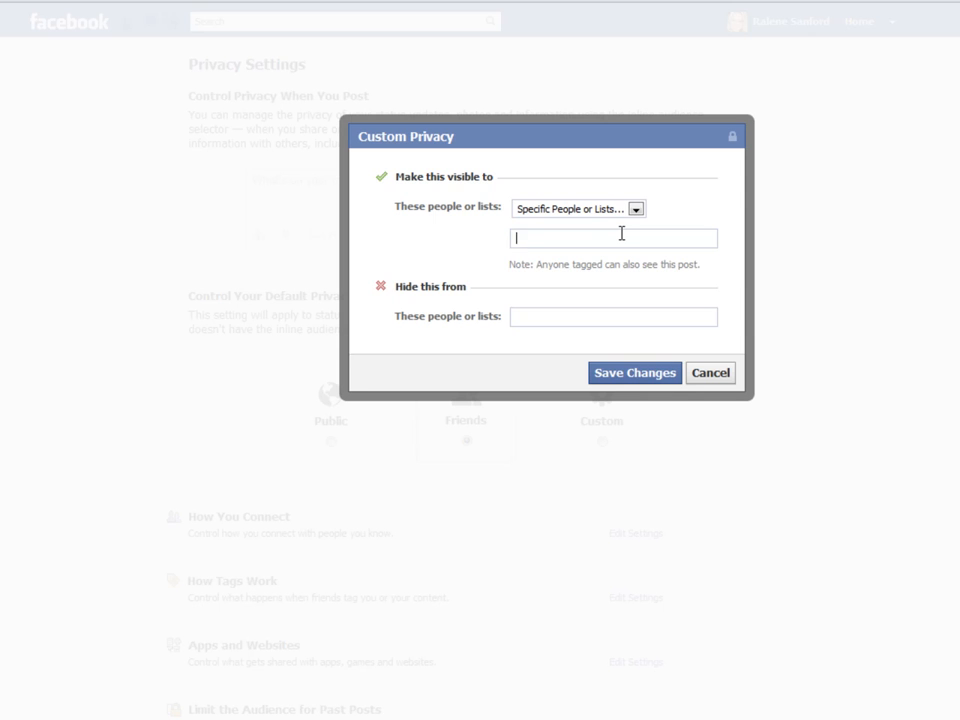
pyautogui.write('f')
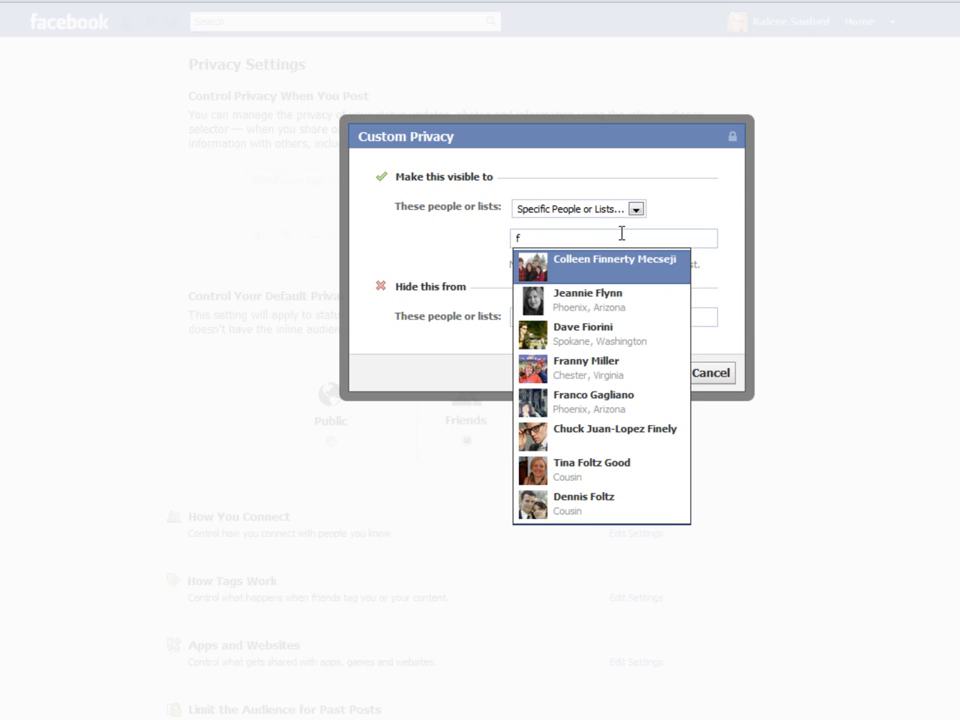
pyautogui.write('a')
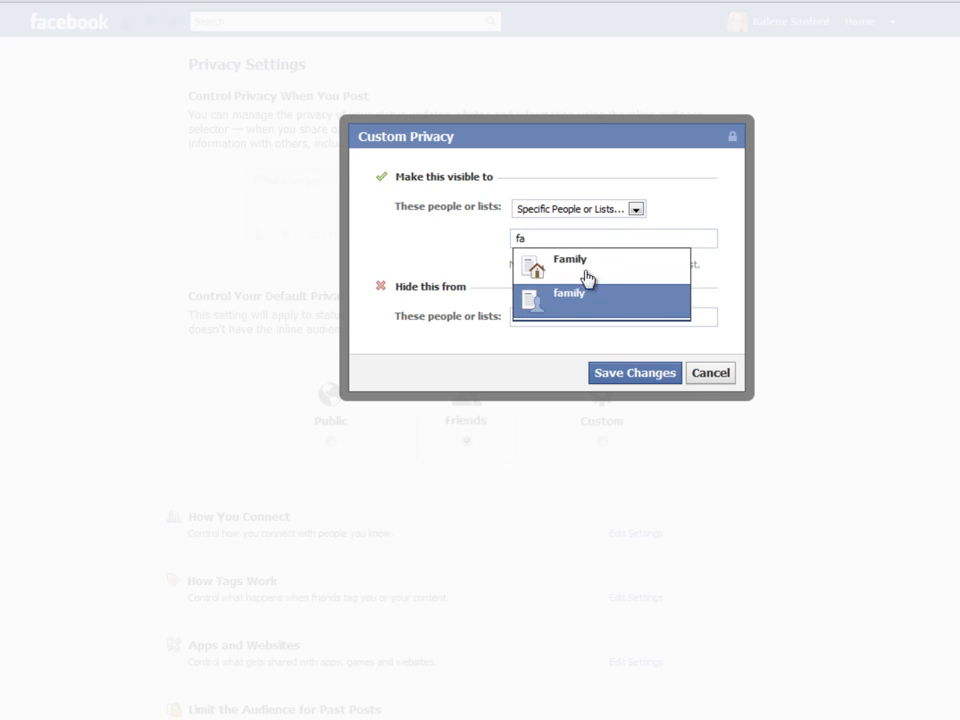
pyautogui.click(739, 288)
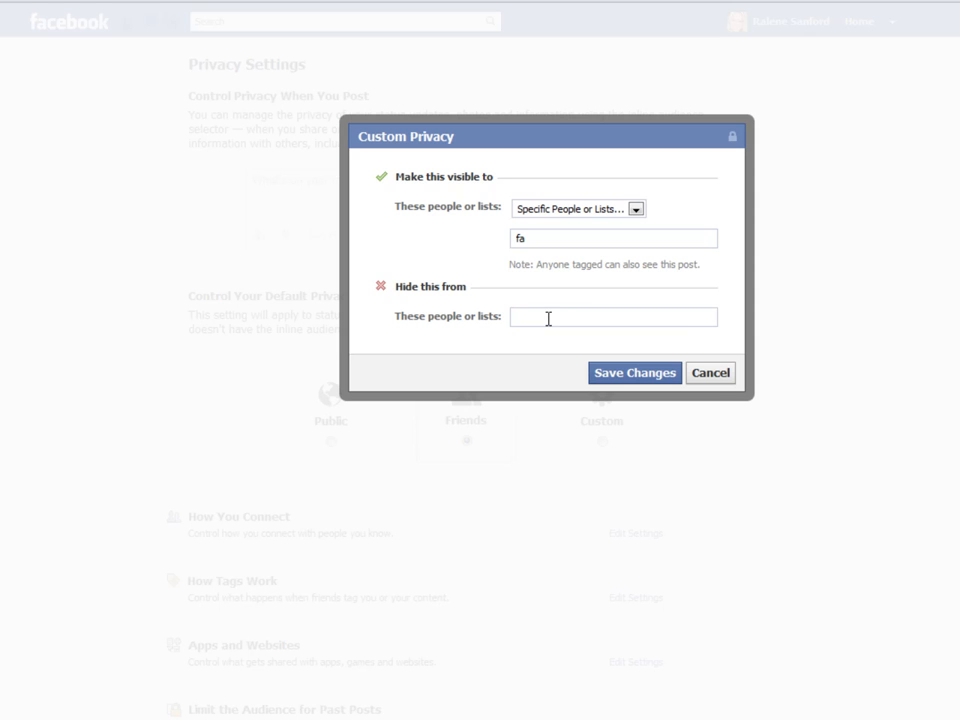
pyautogui.click(717, 374)
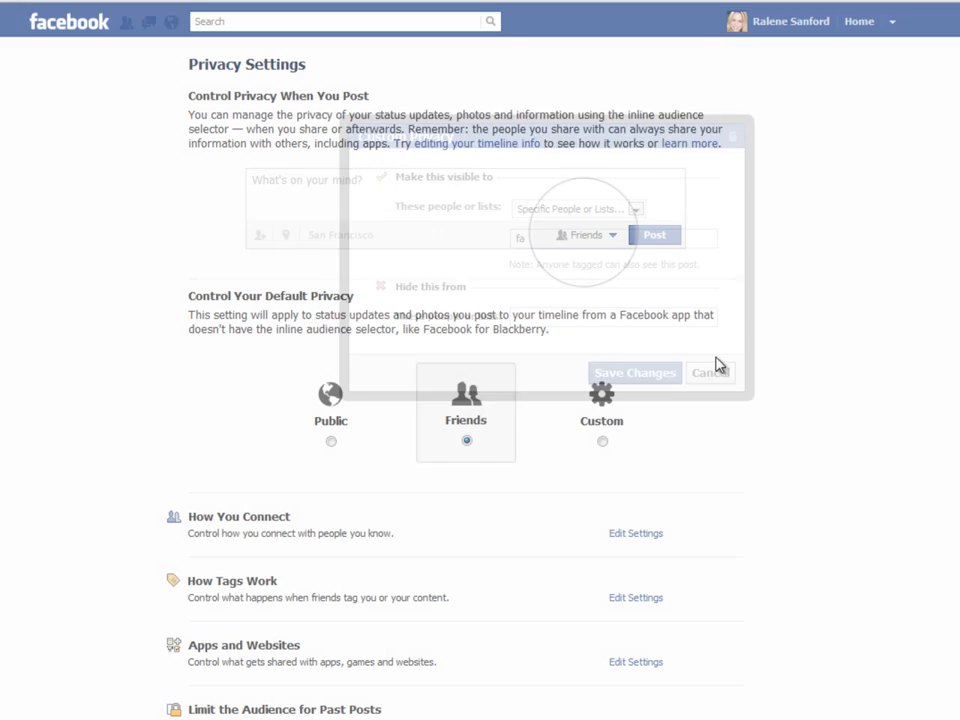
# Review the How You Connect settings, including the audience options for who can see posts by others on the timeline
pyautogui.scroll(-1, 156, 390)
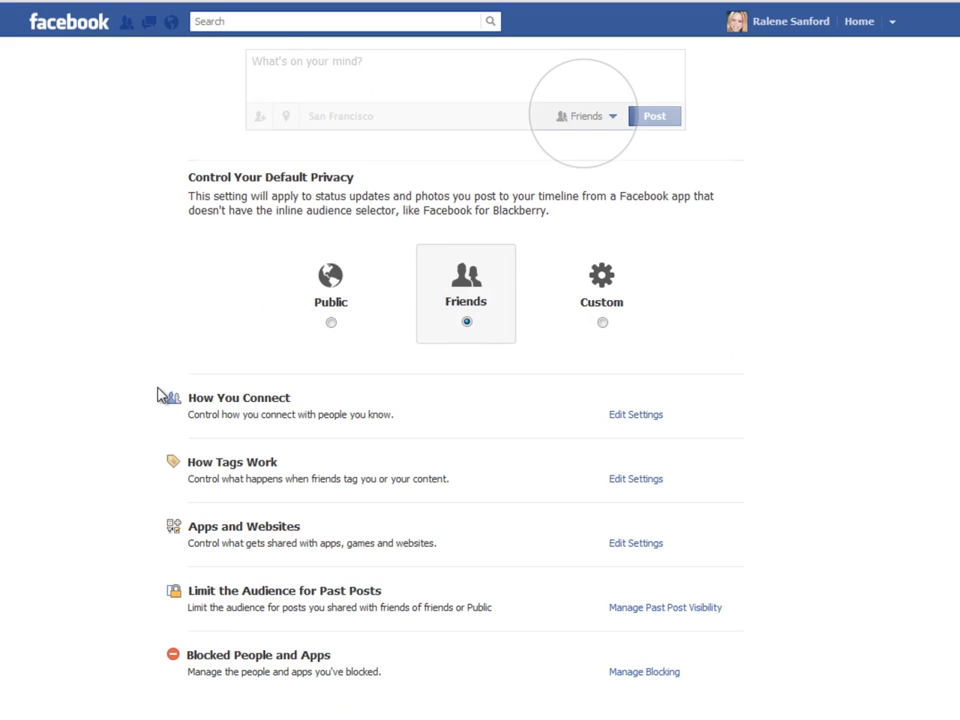
pyautogui.scroll(-1, 100, 398)
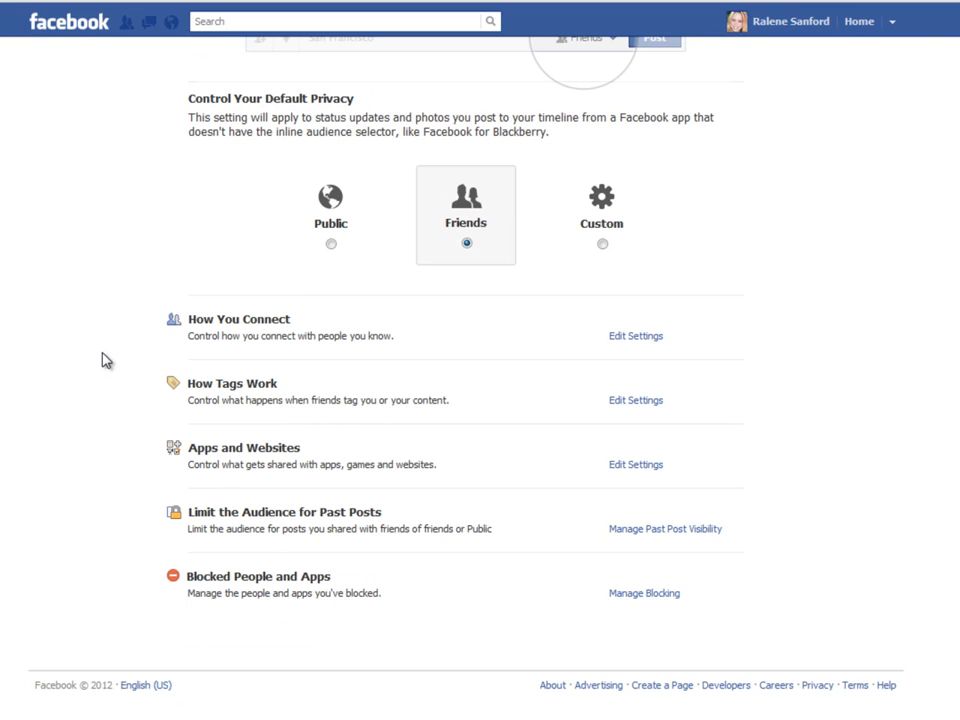
pyautogui.moveTo(271, 383); pyautogui.dragTo(282, 382)
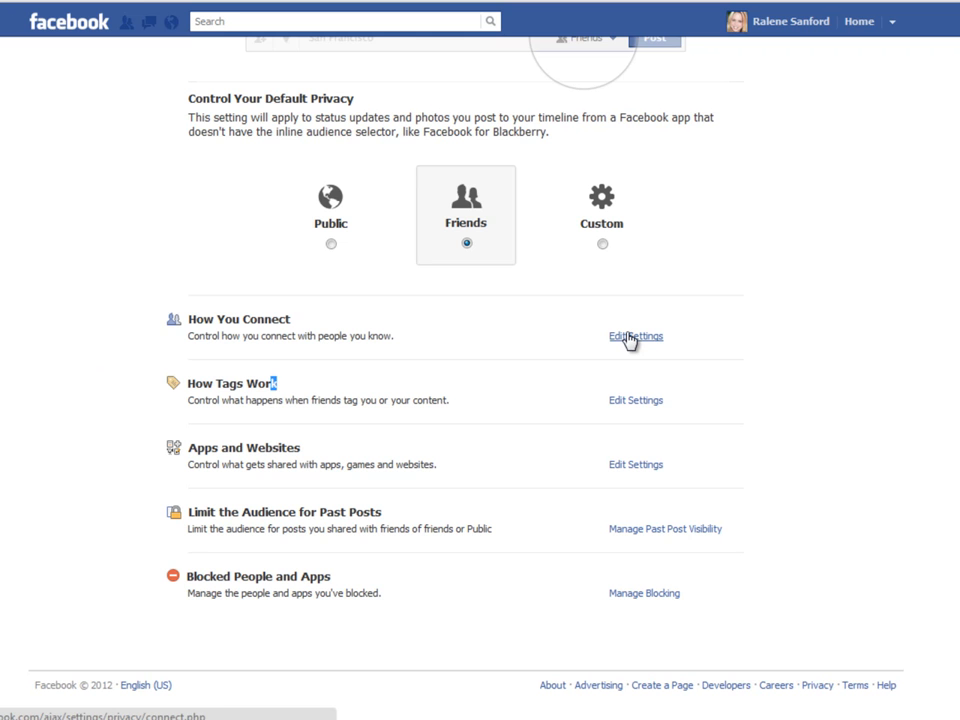
pyautogui.click(629, 337)
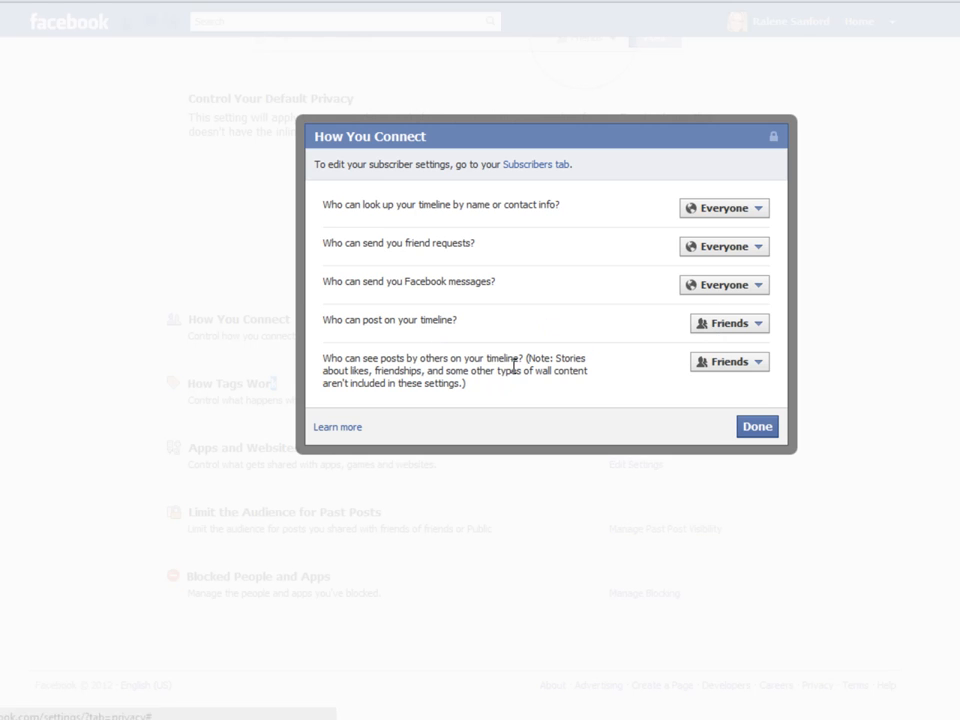
pyautogui.moveTo(430, 358); pyautogui.dragTo(437, 384)
pyautogui.click(436, 378)
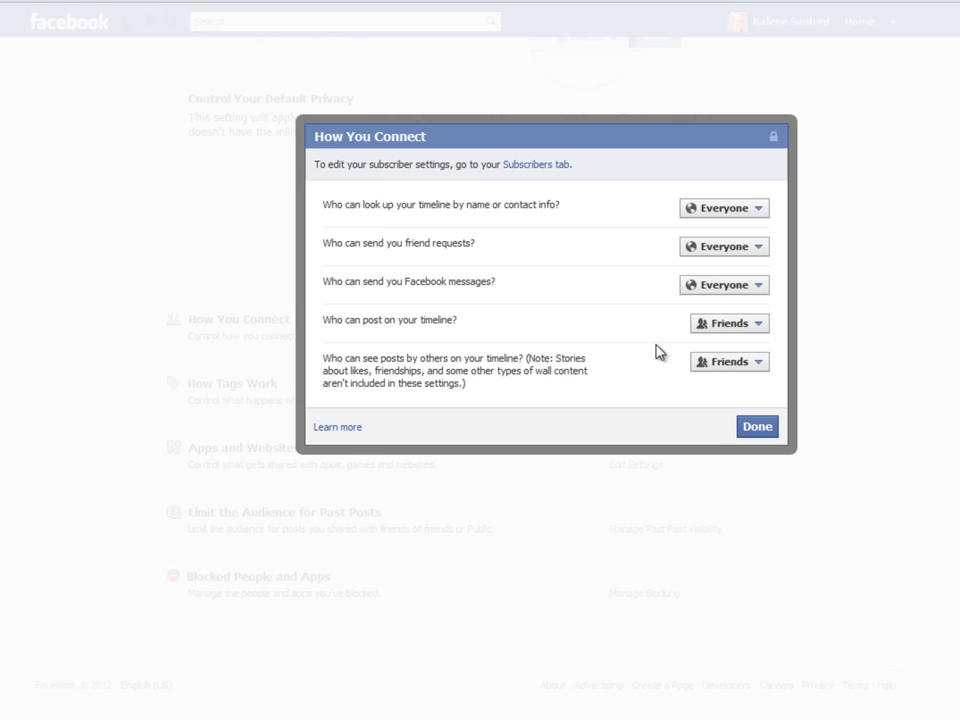
pyautogui.click(722, 368)
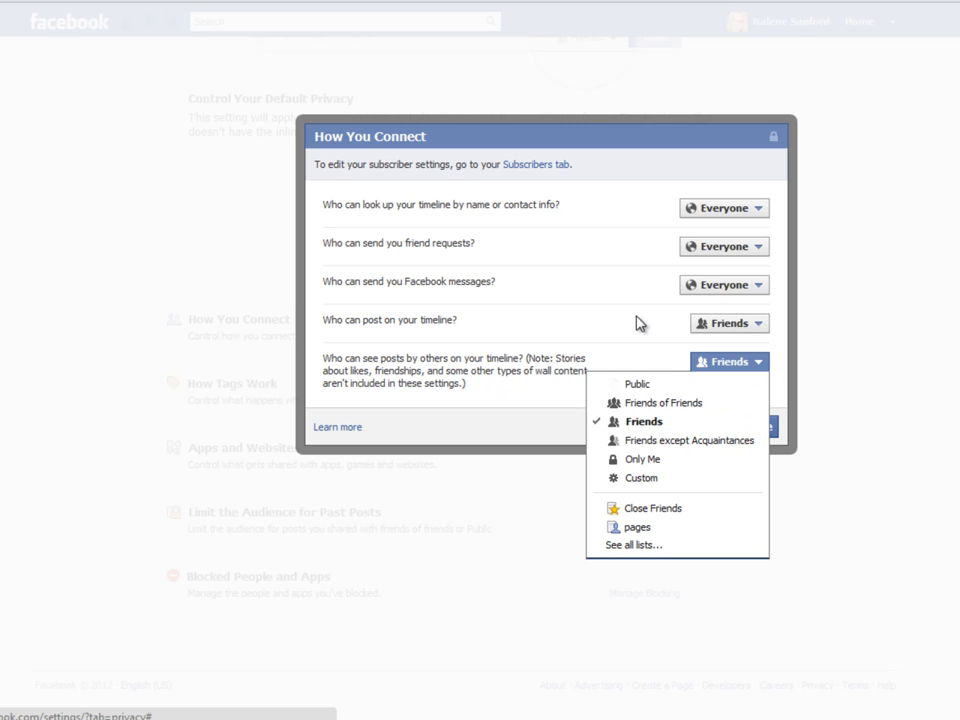
pyautogui.click(660, 371)
pyautogui.click(756, 432)
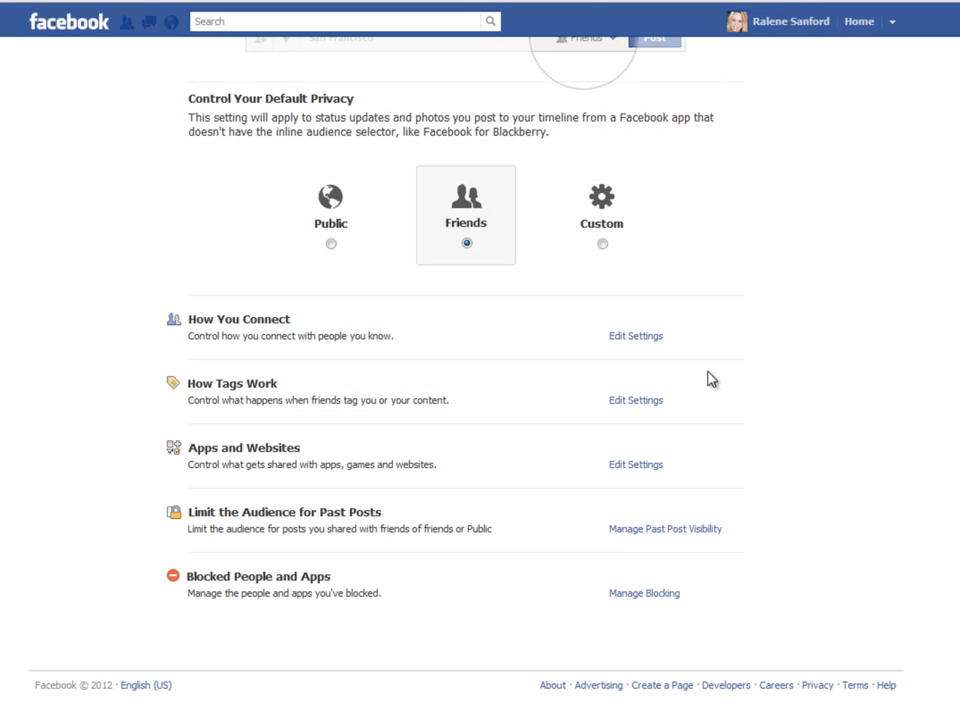
# Open the How Tags Work settings and view the audience options for Maximum Timeline Visibility
pyautogui.click(635, 403)
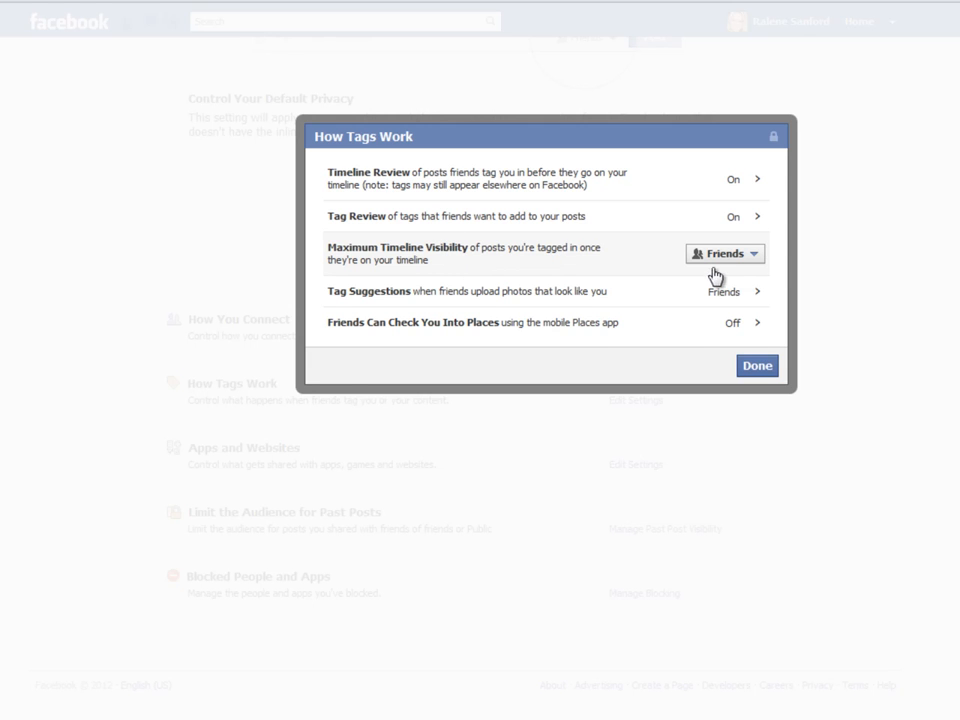
pyautogui.click(756, 258)
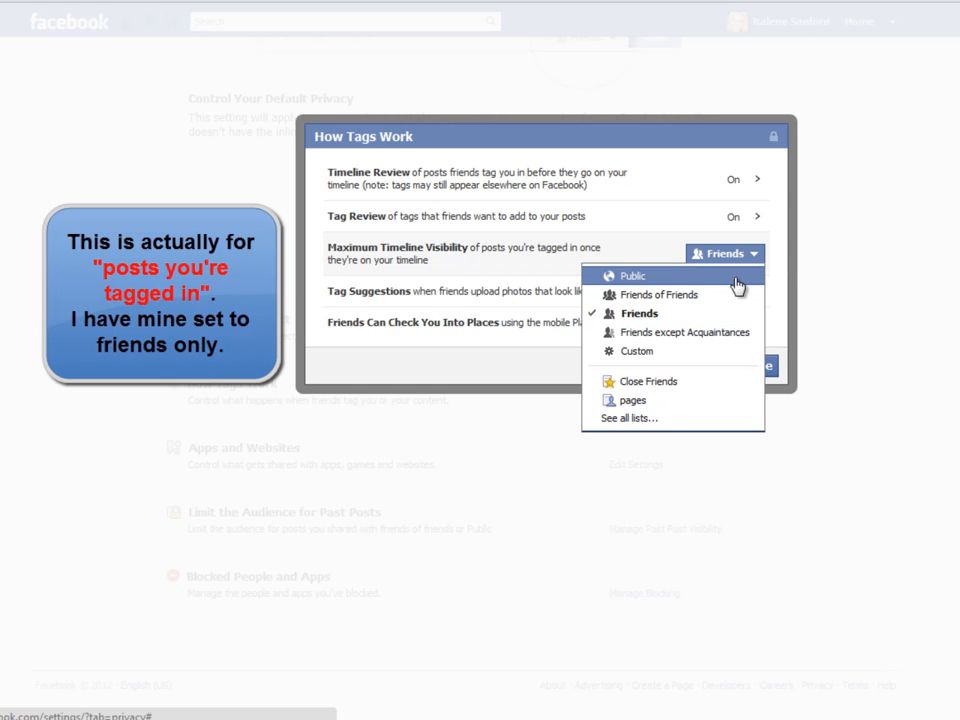
pyautogui.click(780, 259)
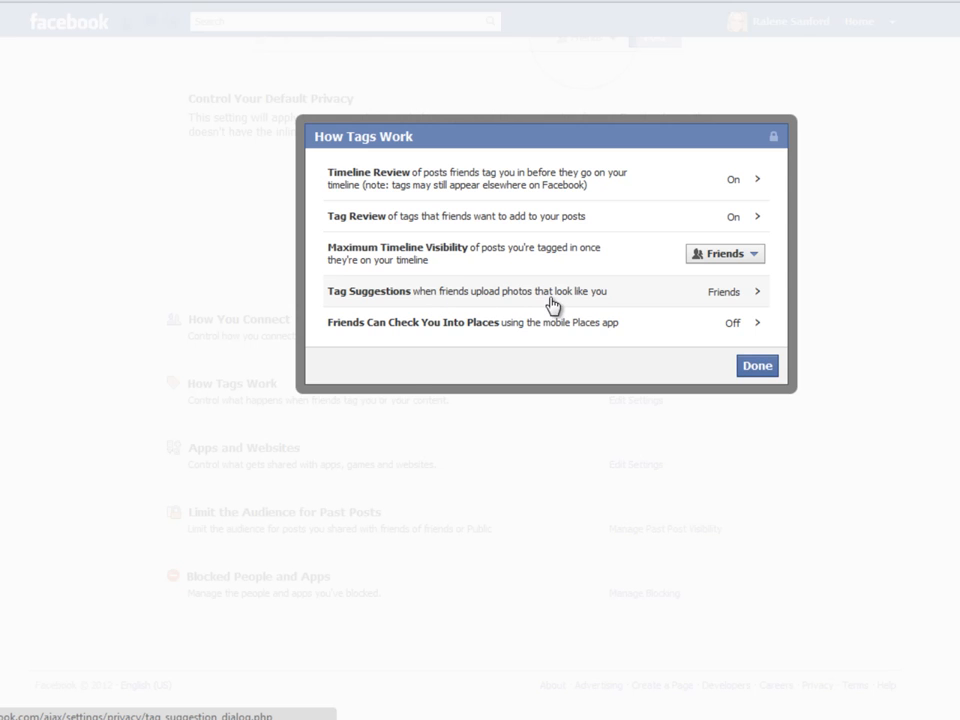
# Set Tag Suggestions for photos that look like you to No One and finish editing How Tags Work
pyautogui.click(737, 299)
pyautogui.click(793, 296)
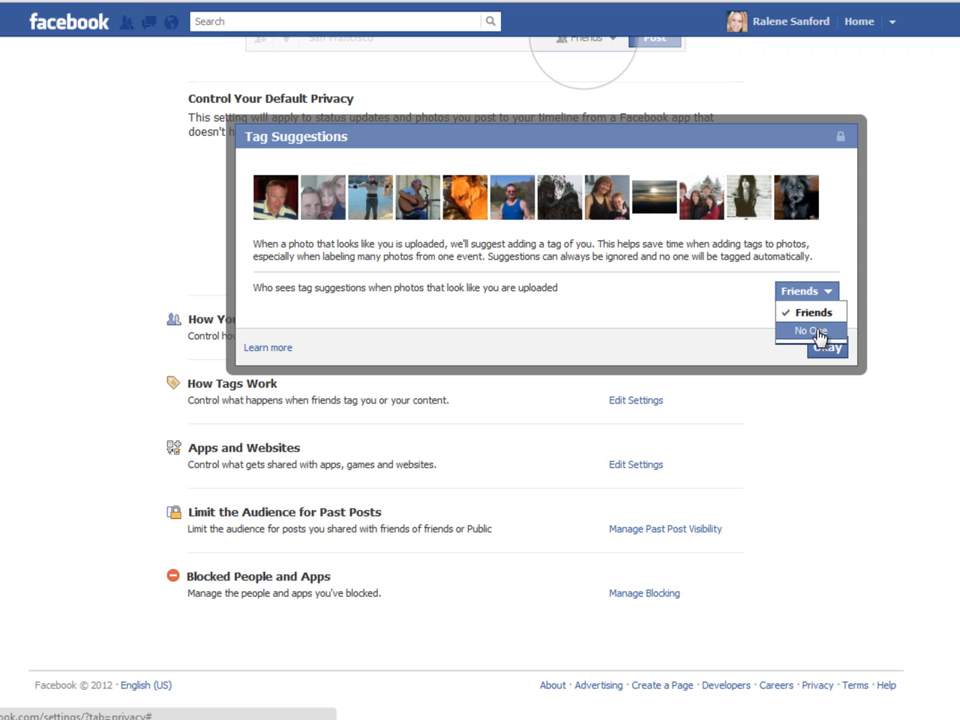
pyautogui.click(818, 333)
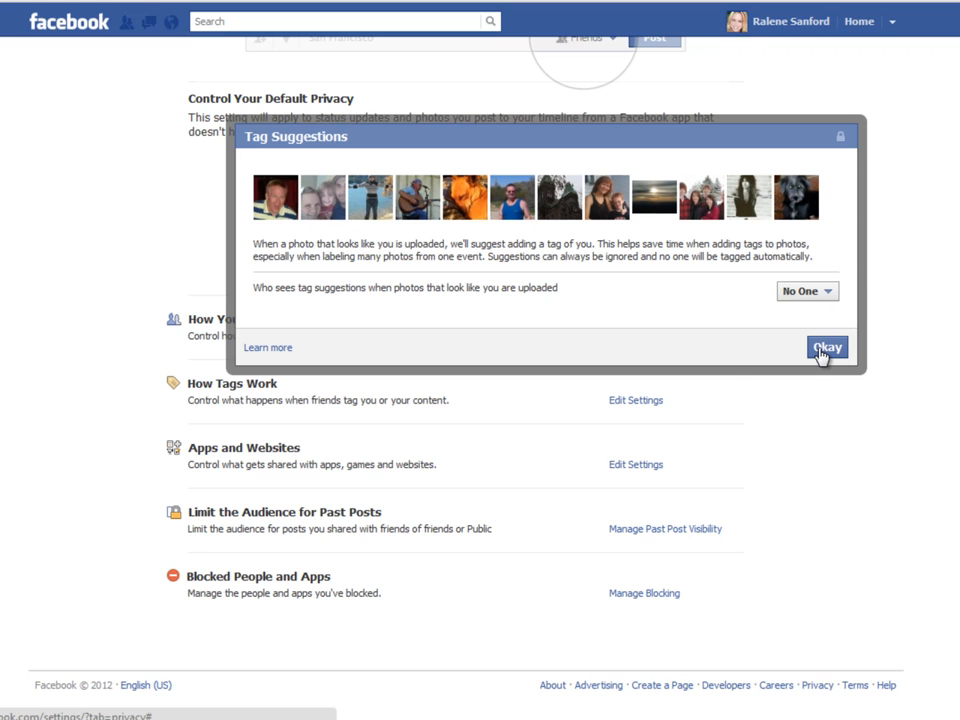
pyautogui.click(825, 348)
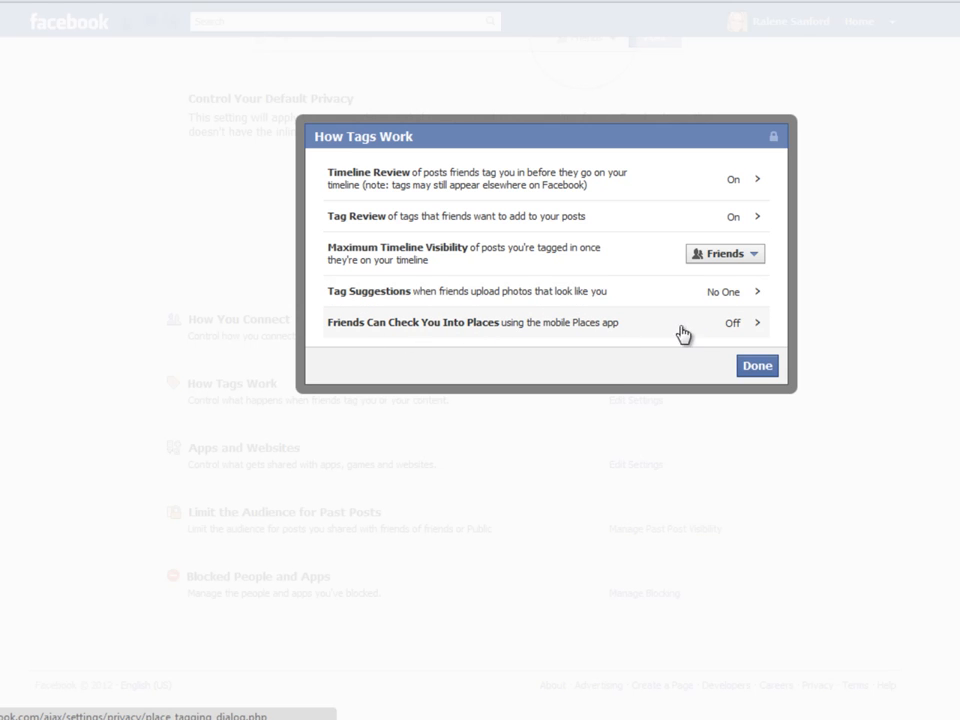
pyautogui.click(755, 366)
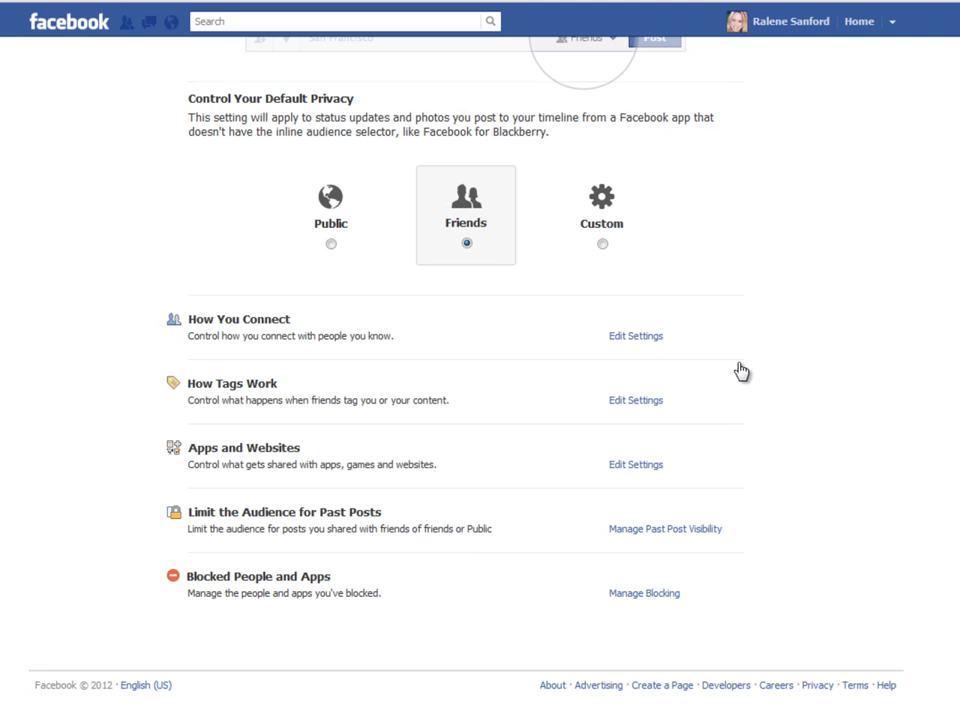
# Examine Pinterest's permissions in the list of authorized apps and return to the Apps, Games and Websites page
pyautogui.click(632, 468)
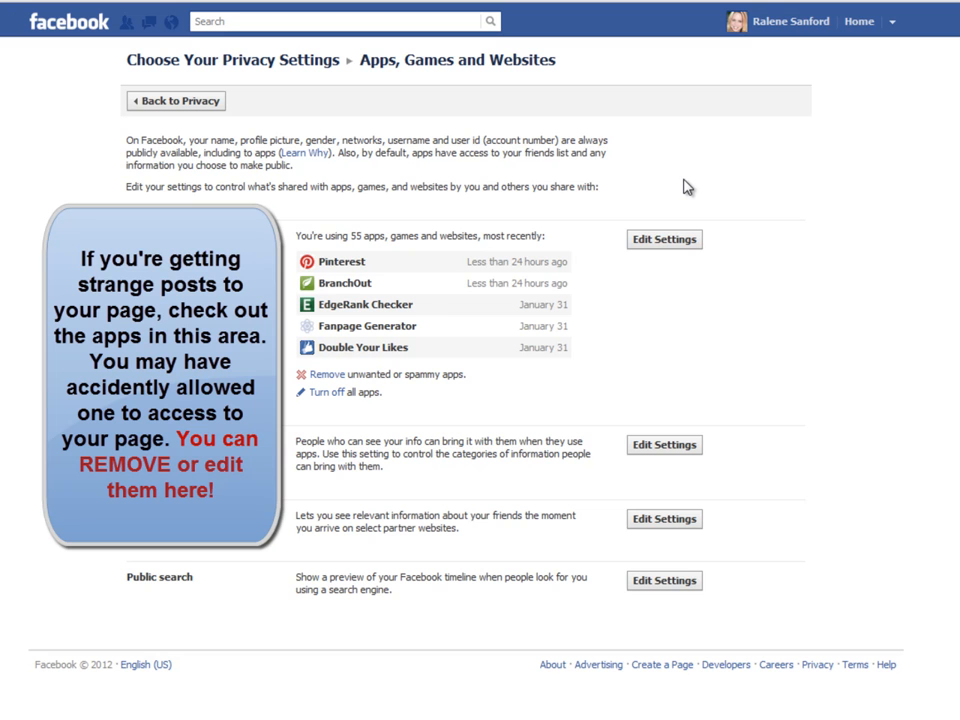
pyautogui.click(688, 243)
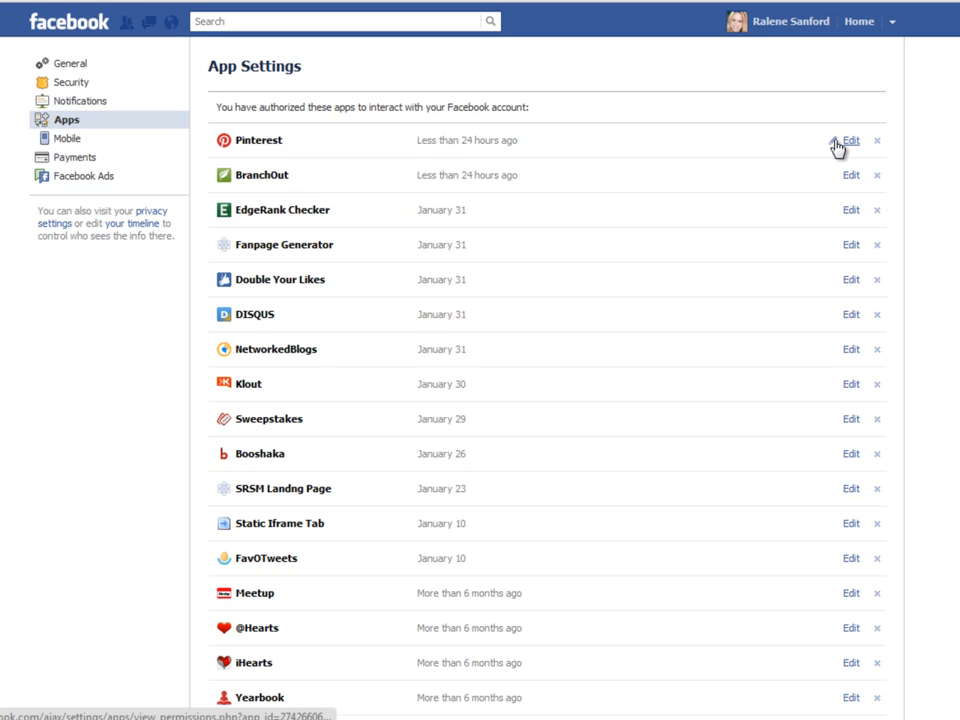
pyautogui.click(836, 144)
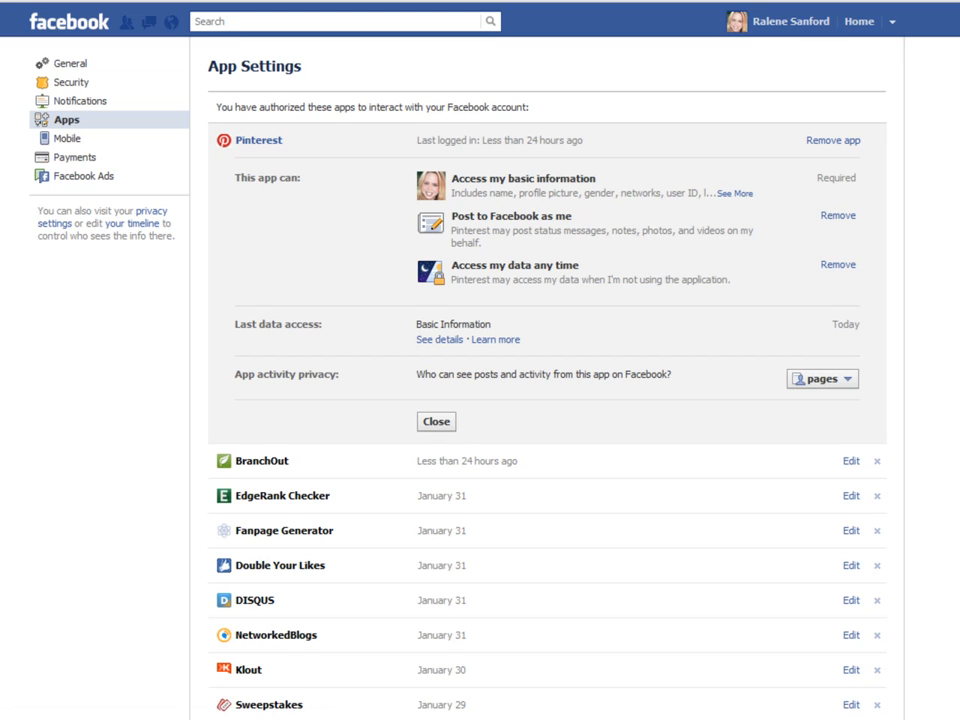
pyautogui.click(2, 1)
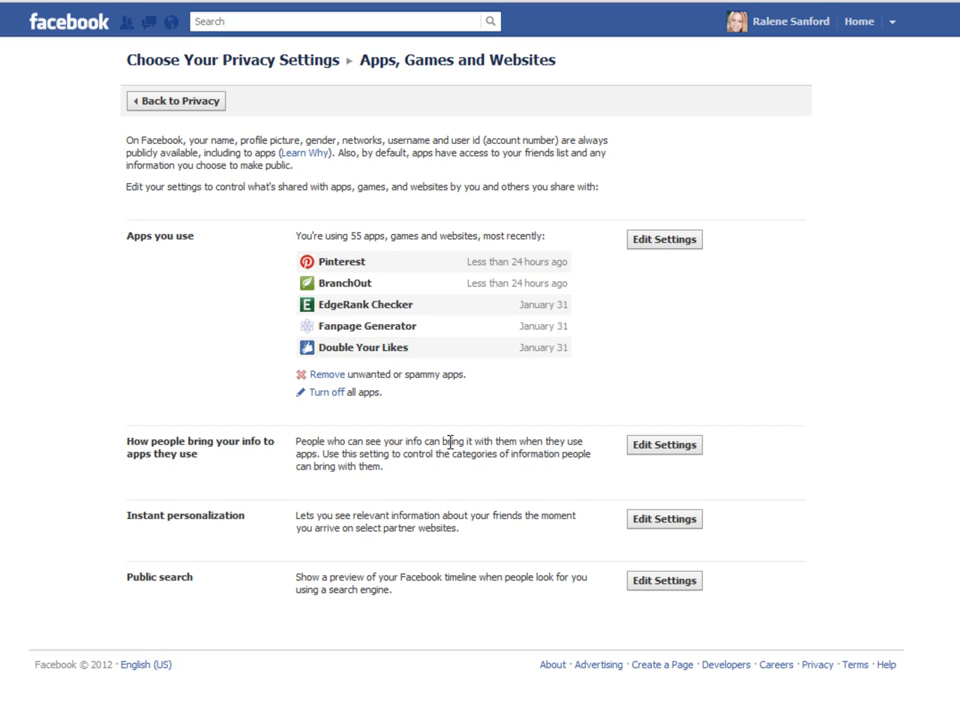
# Check which info people can bring to apps they use and the public search setting, ending on the main Privacy Settings page
pyautogui.click(684, 452)
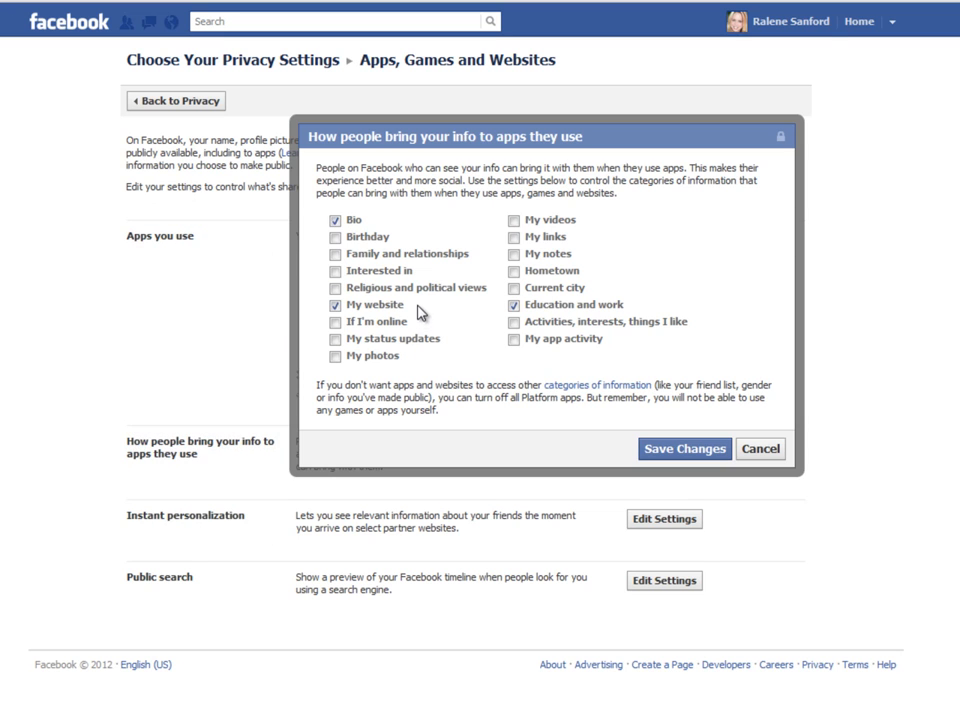
pyautogui.click(770, 452)
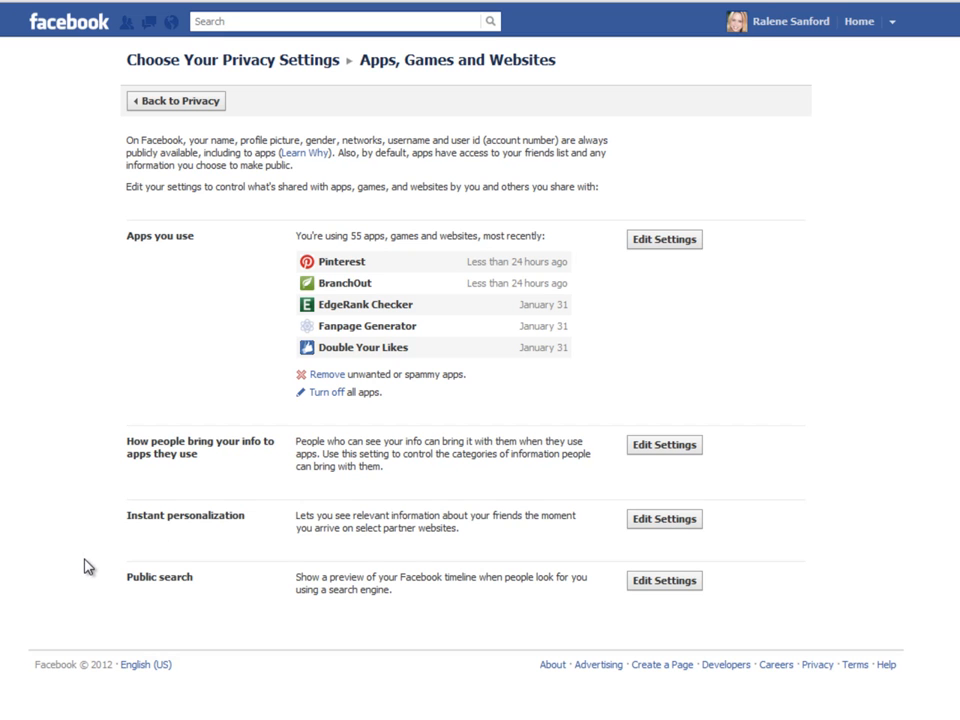
pyautogui.click(678, 585)
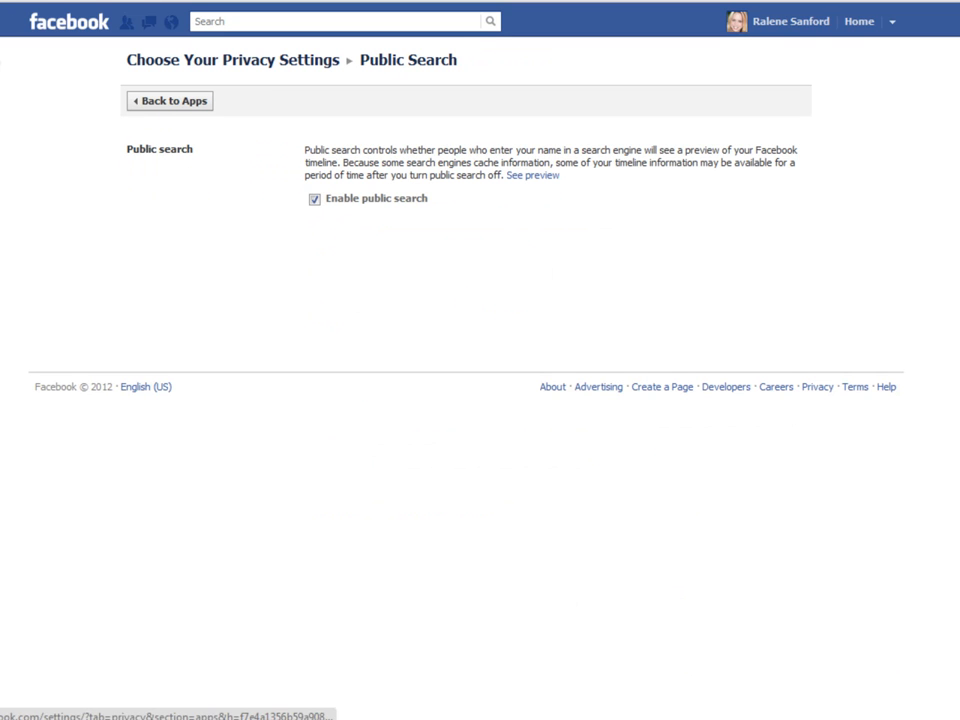
pyautogui.hotkey('alt', 'Left')
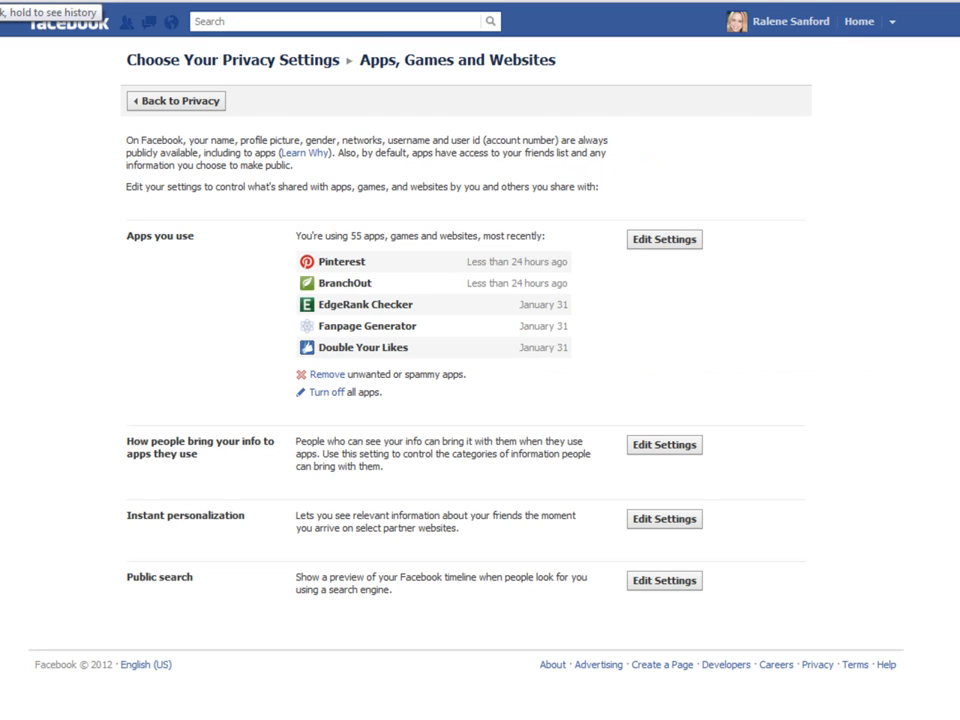
pyautogui.hotkey('alt', 'Left')
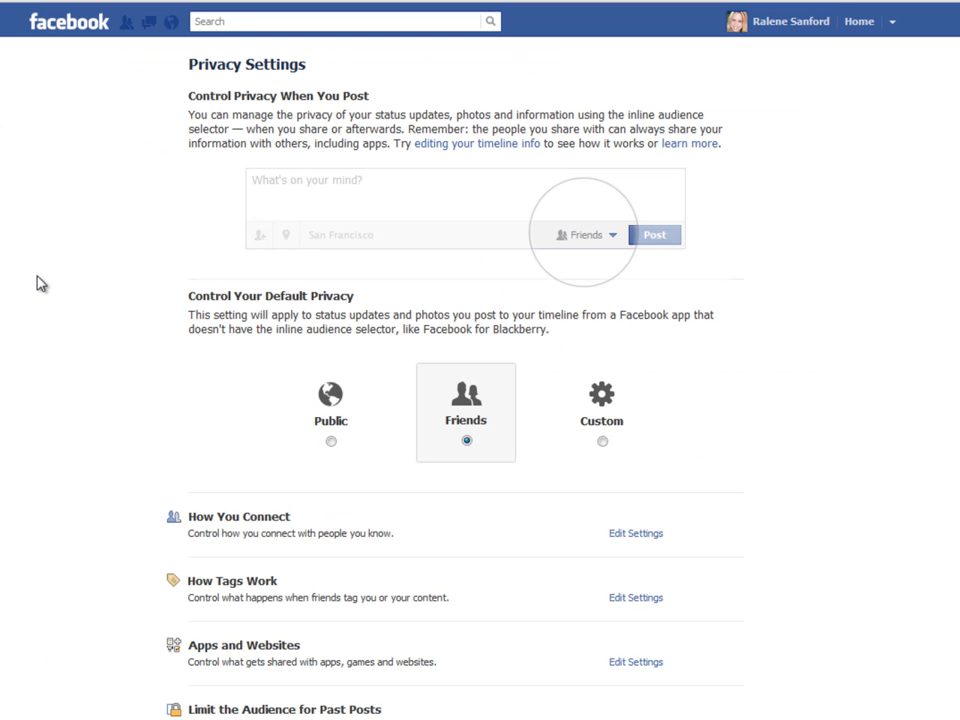
# View the option to limit the audience for past posts and cancel without limiting old posts
pyautogui.scroll(-3, 38, 282)
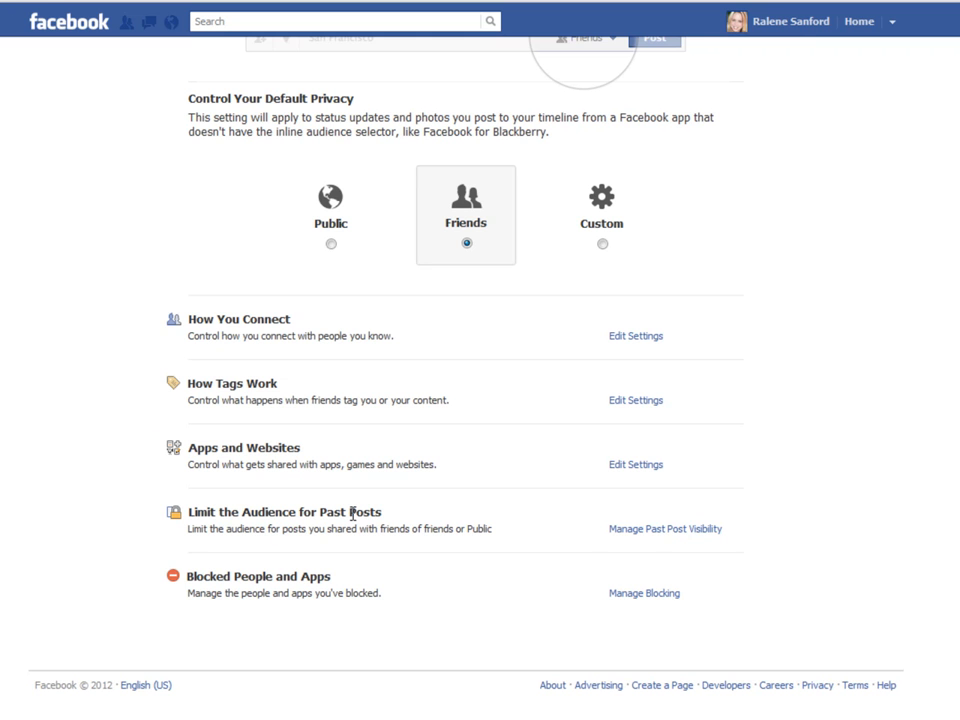
pyautogui.click(641, 530)
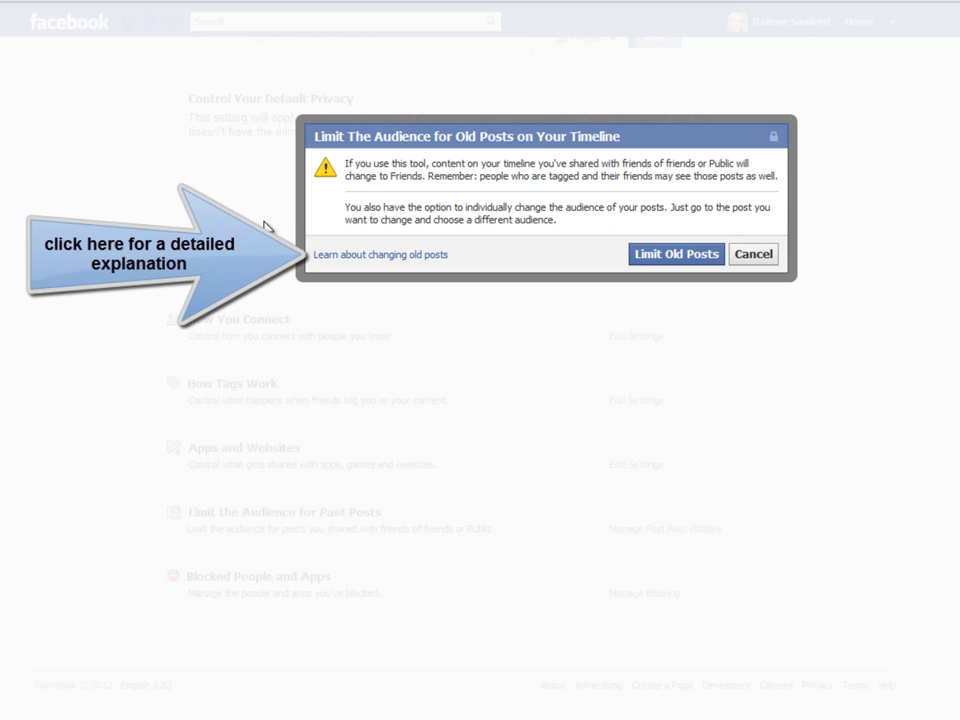
pyautogui.click(755, 258)
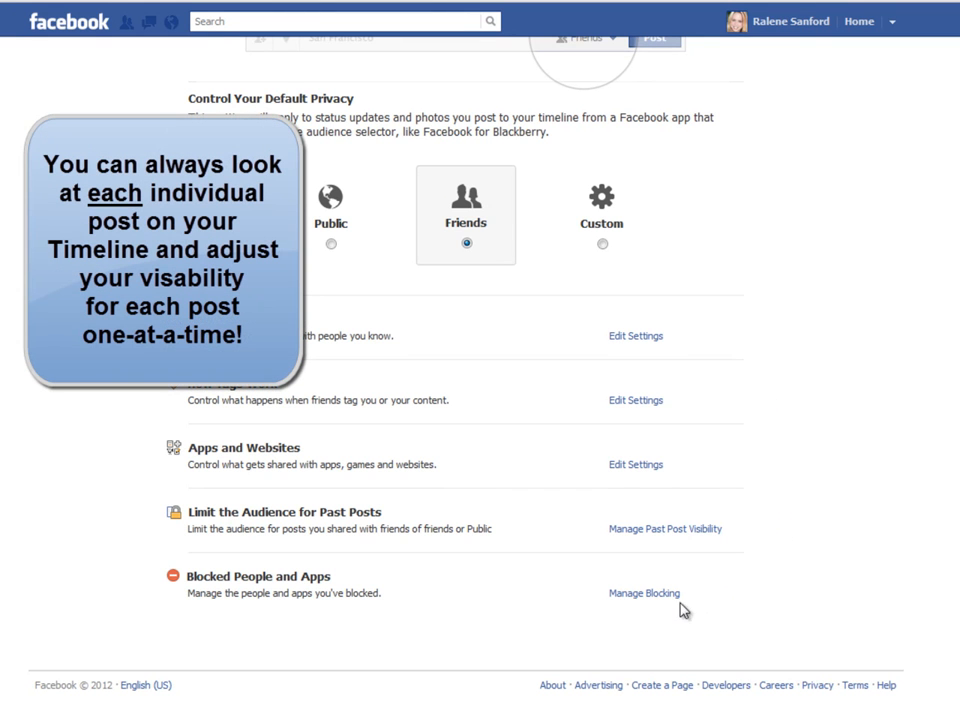
# Review the Manage Blocking page for blocked users, app invites, event invites and apps, and return to the main Privacy Settings page
pyautogui.click(631, 597)
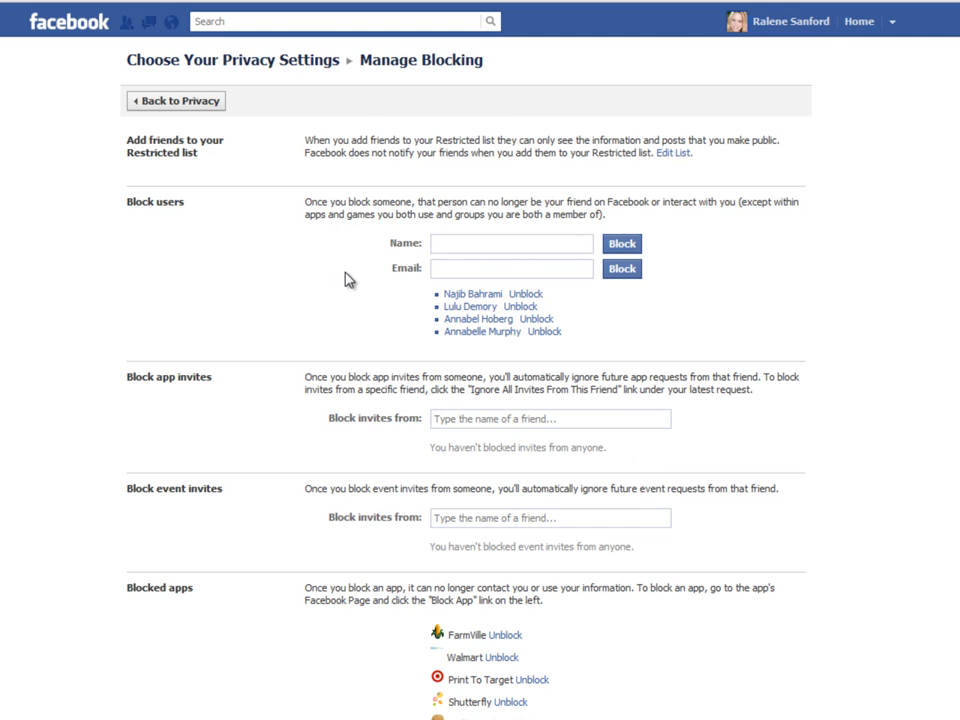
pyautogui.scroll(-3, 420, 290)
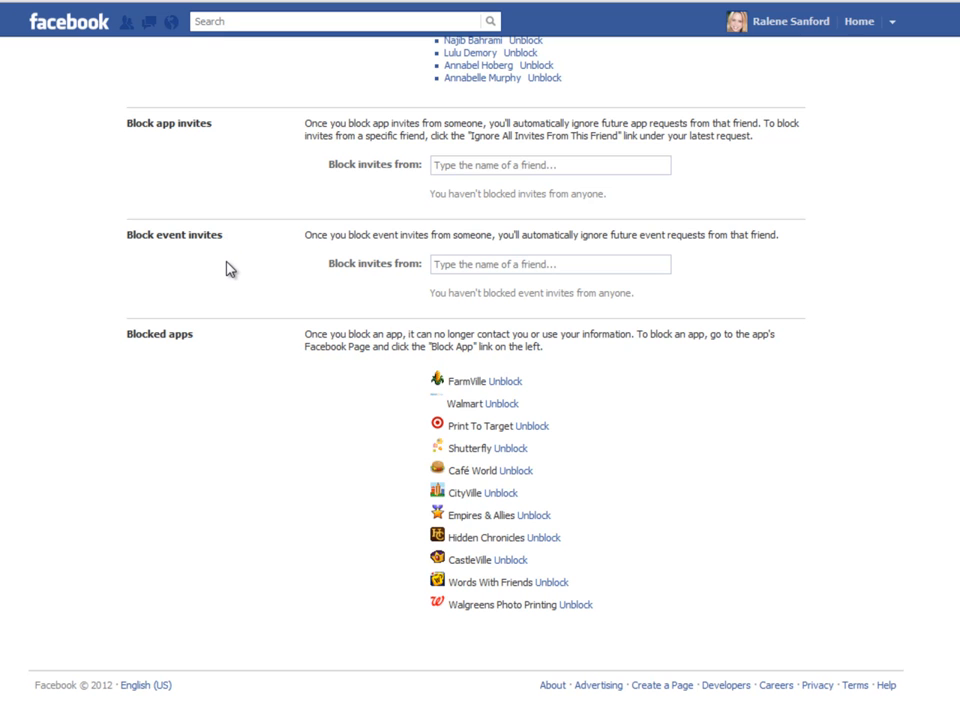
pyautogui.click(436, 264)
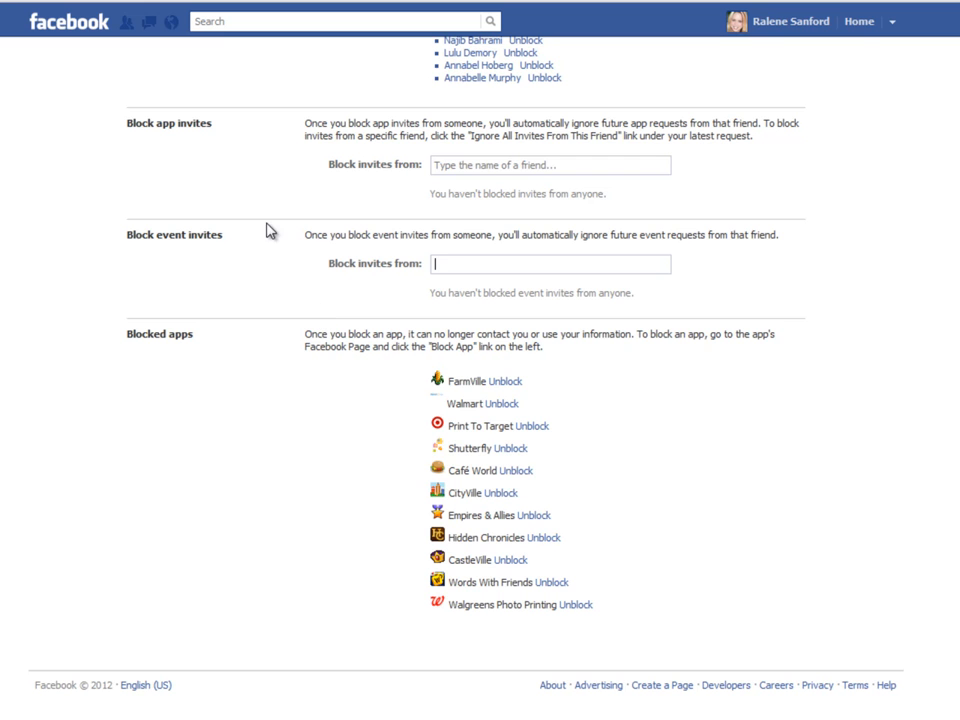
pyautogui.scroll(5, 268, 125)
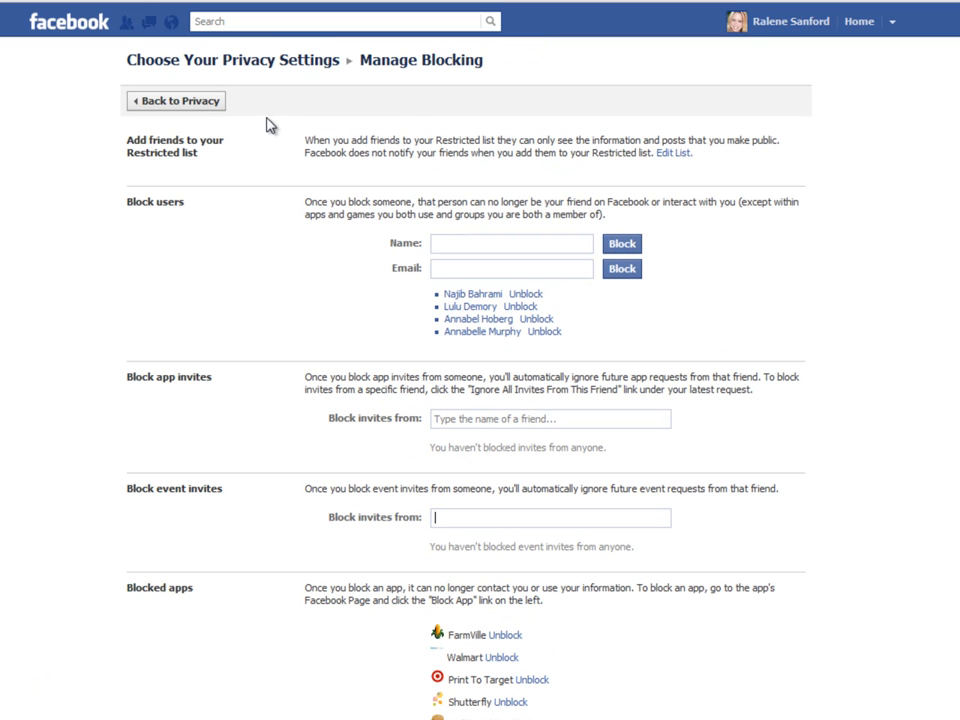
pyautogui.click(216, 101)
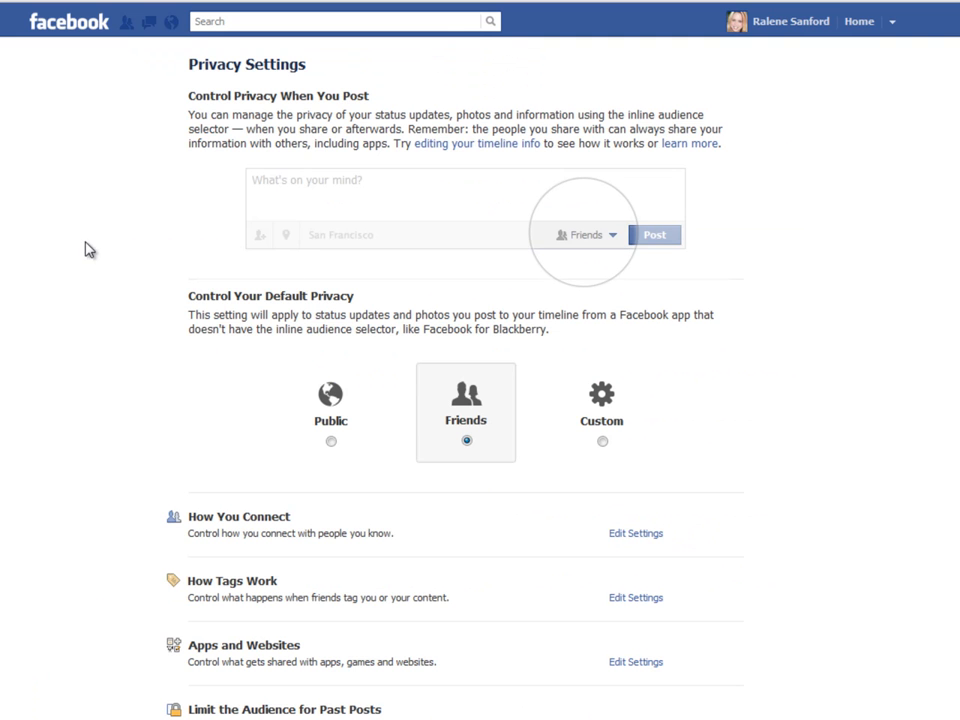
pyautogui.scroll(-4, 85, 250)
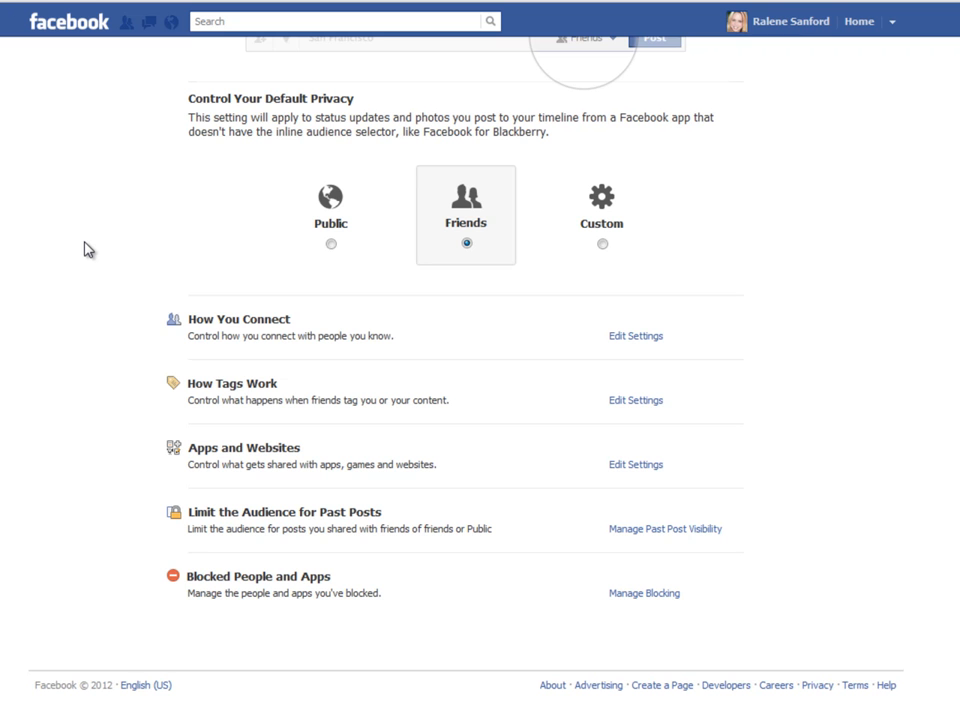
pyautogui.scroll(4, 85, 250)
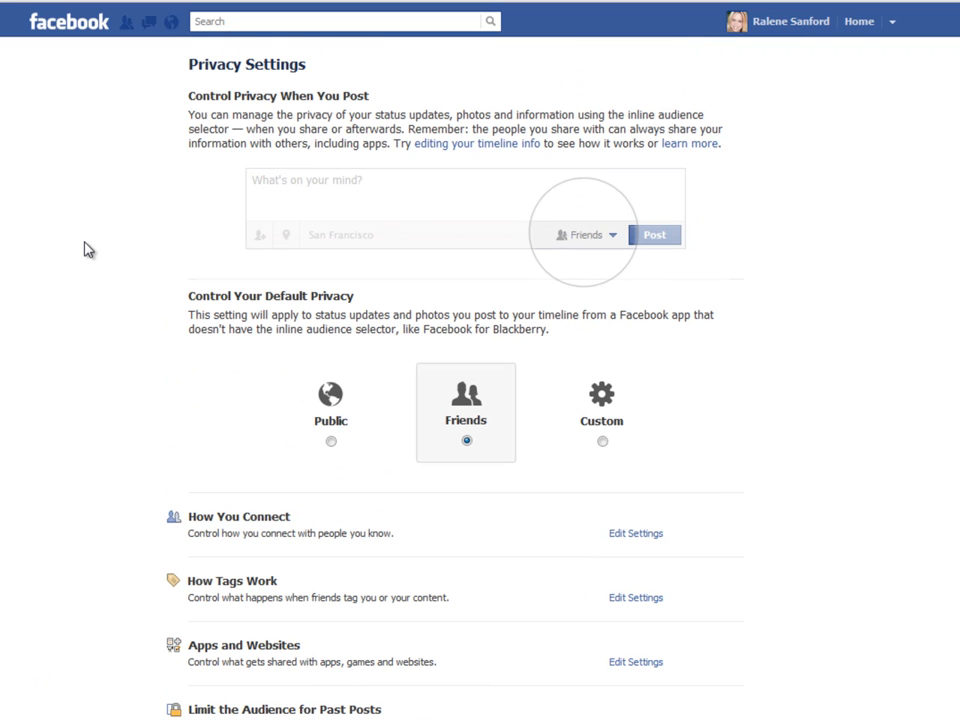